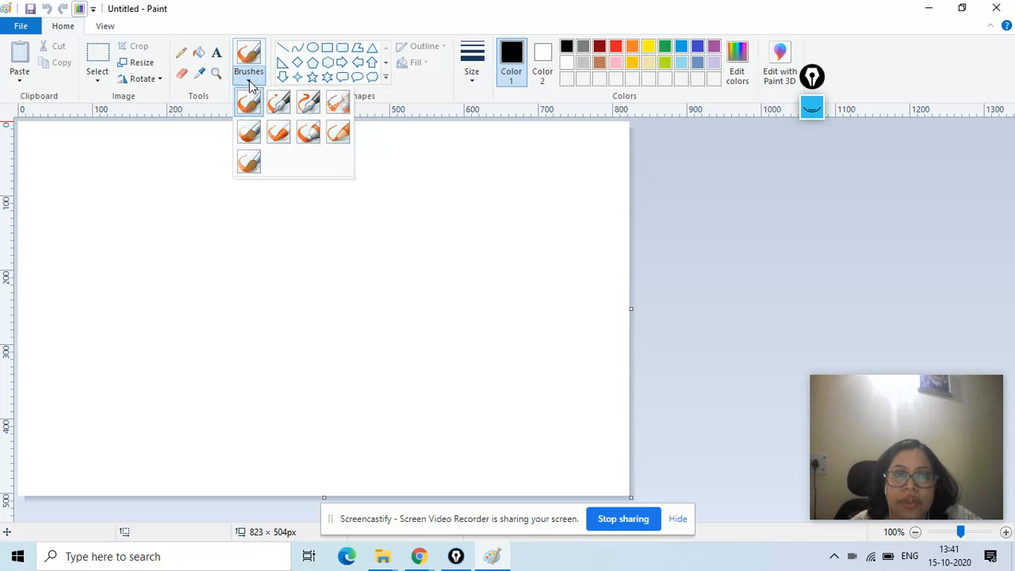
- Draw a wavy black ground line across the whole canvas with the Crayon brush at its thinnest size
left_click(279, 135)
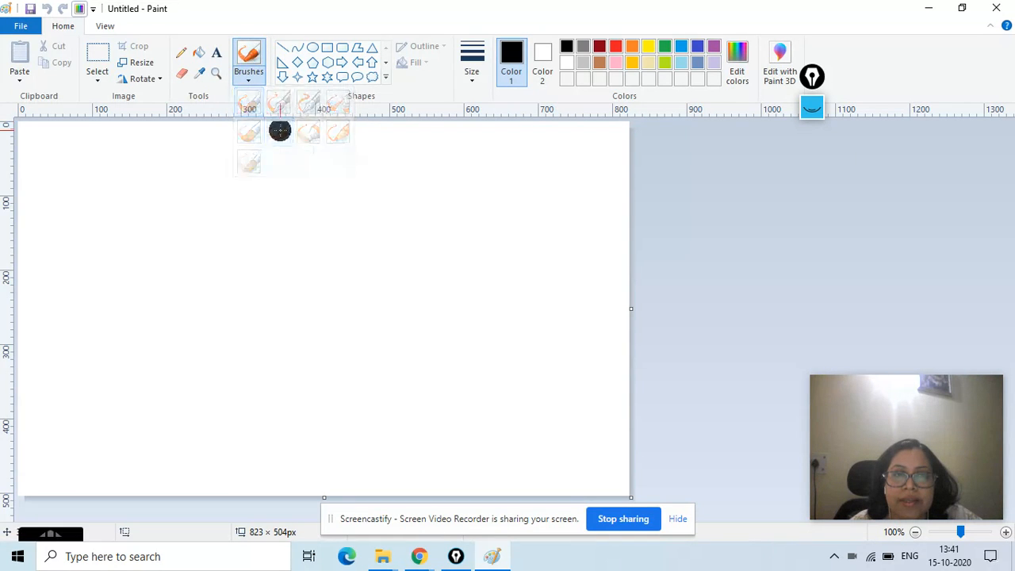
left_click(471, 74)
left_click(476, 110)
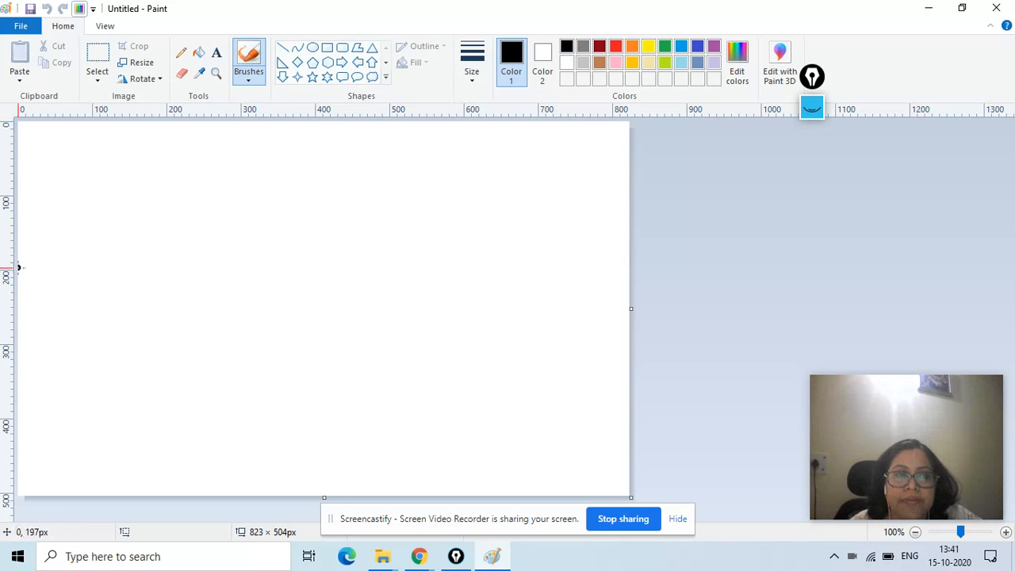
mouse_move(19, 270)
left_mouse_down()
mouse_move(67, 312)
mouse_move(145, 324)
mouse_move(261, 248)
mouse_move(626, 227)
left_mouse_up()
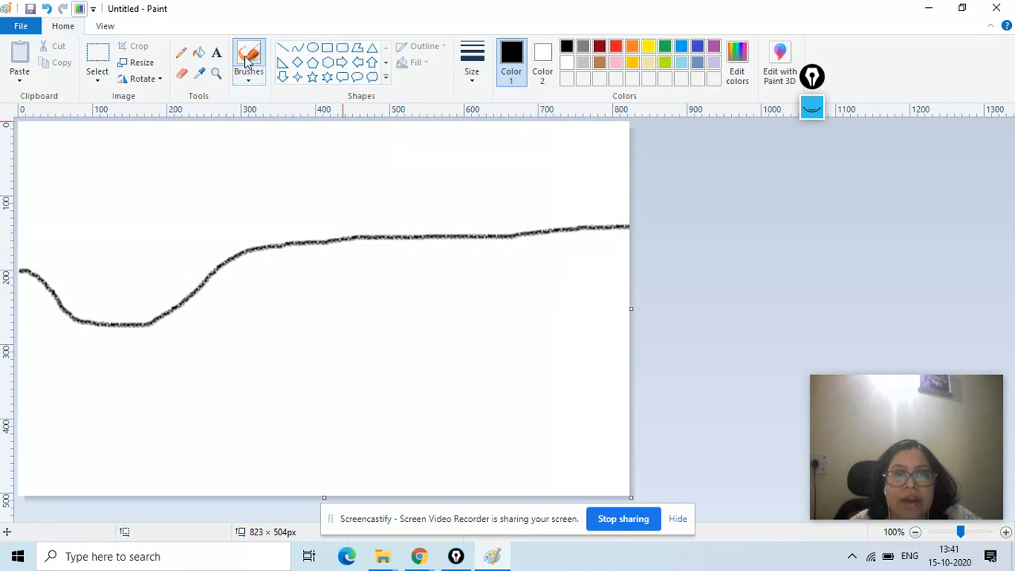
- Draw a black rectangular border around the canvas edges, about 815 × 491 px
left_click(327, 50)
left_click_drag(21, 128, 554, 407)
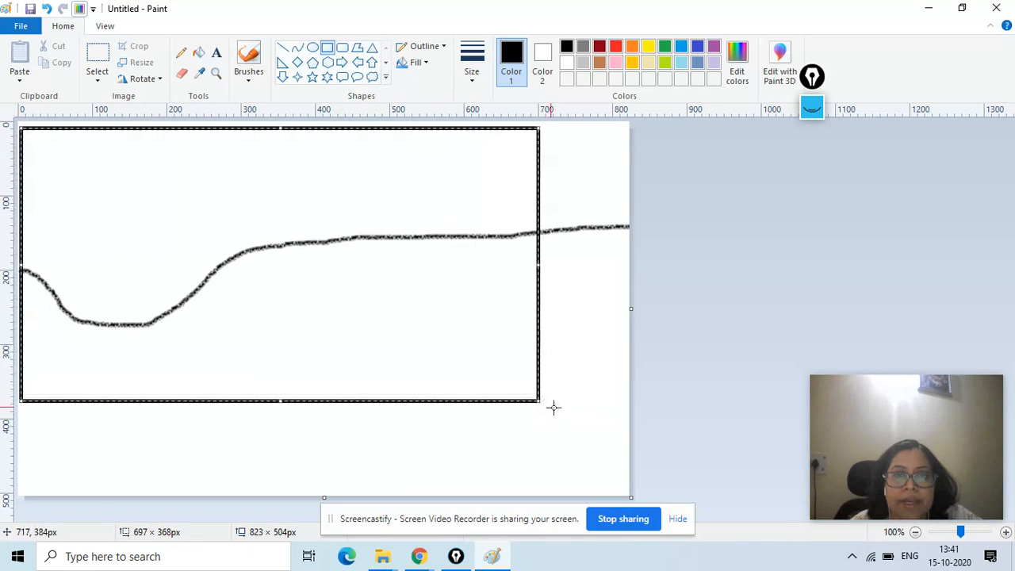
left_click_drag(539, 397, 626, 492)
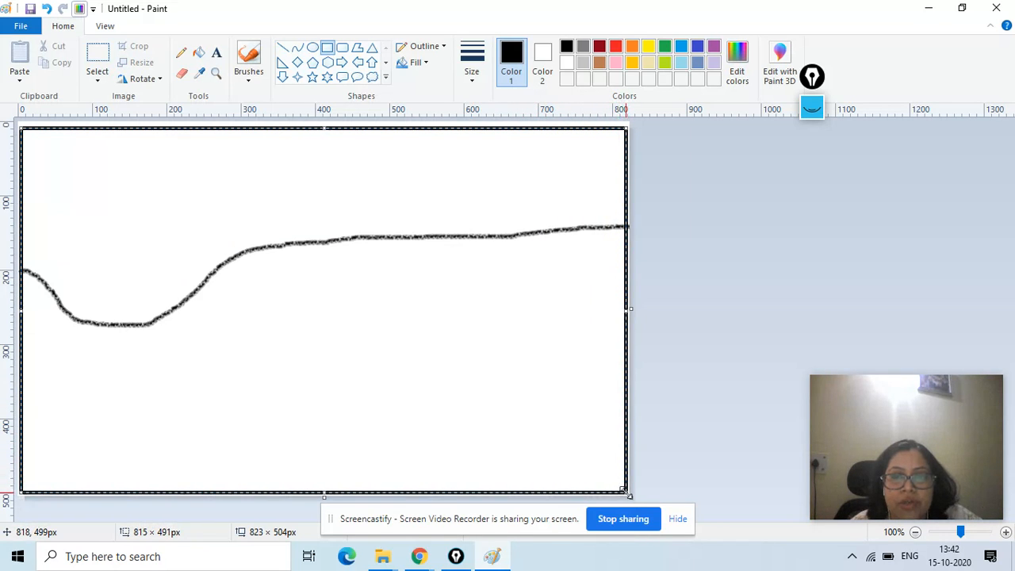
left_click(708, 310)
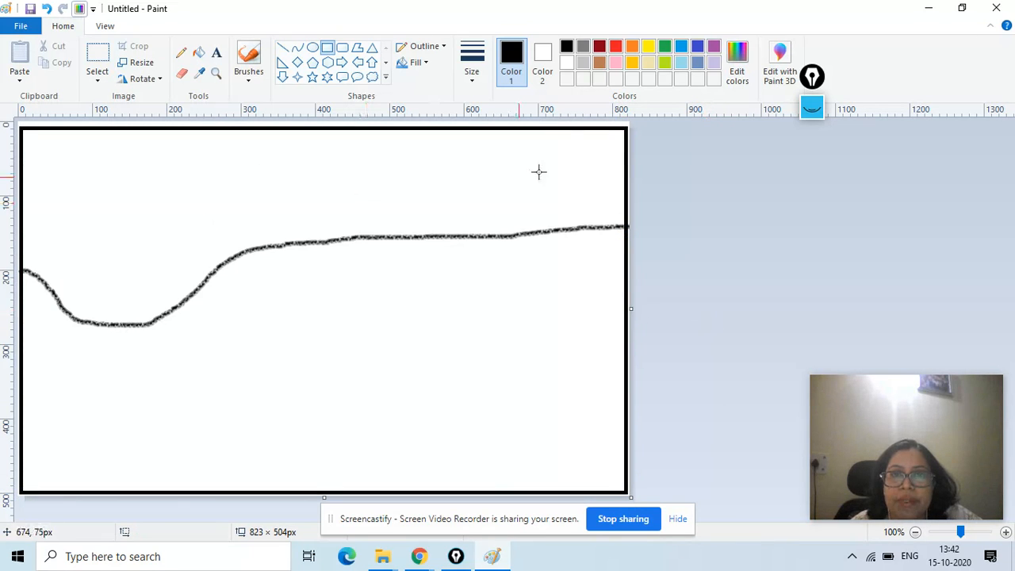
- Draw four dark red triangle mountains side by side along the right part of the ground line, about 65 to 100 px wide
left_click(600, 47)
left_click(372, 49)
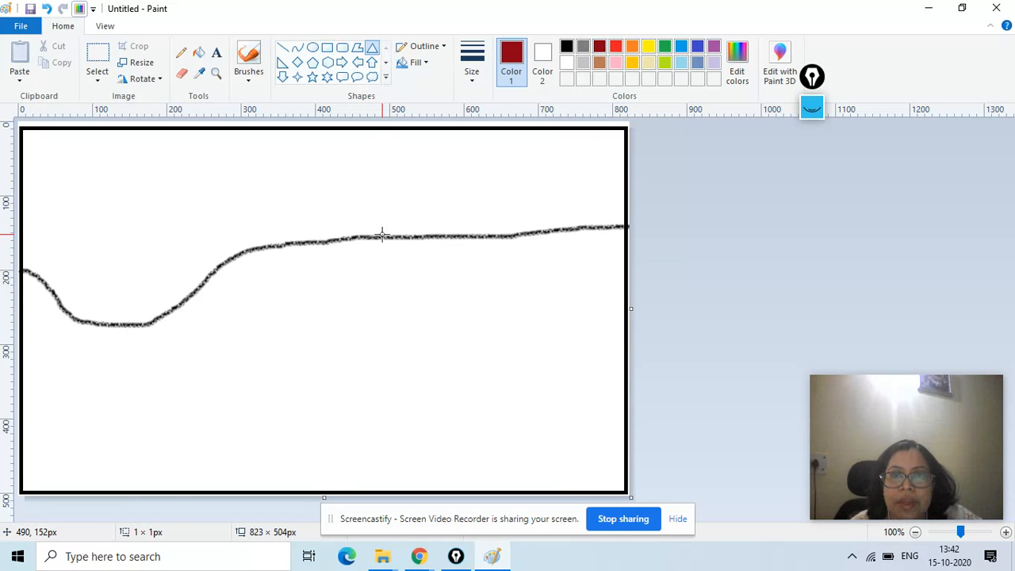
left_click_drag(382, 235, 457, 183)
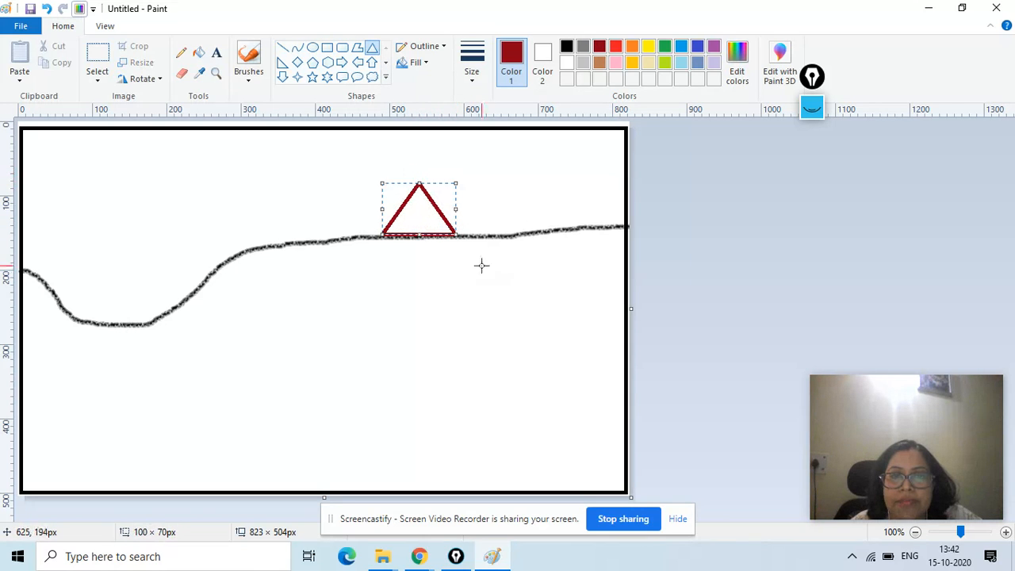
left_click(461, 227)
left_click_drag(457, 232, 522, 181)
left_click(534, 227)
left_click_drag(525, 233, 574, 184)
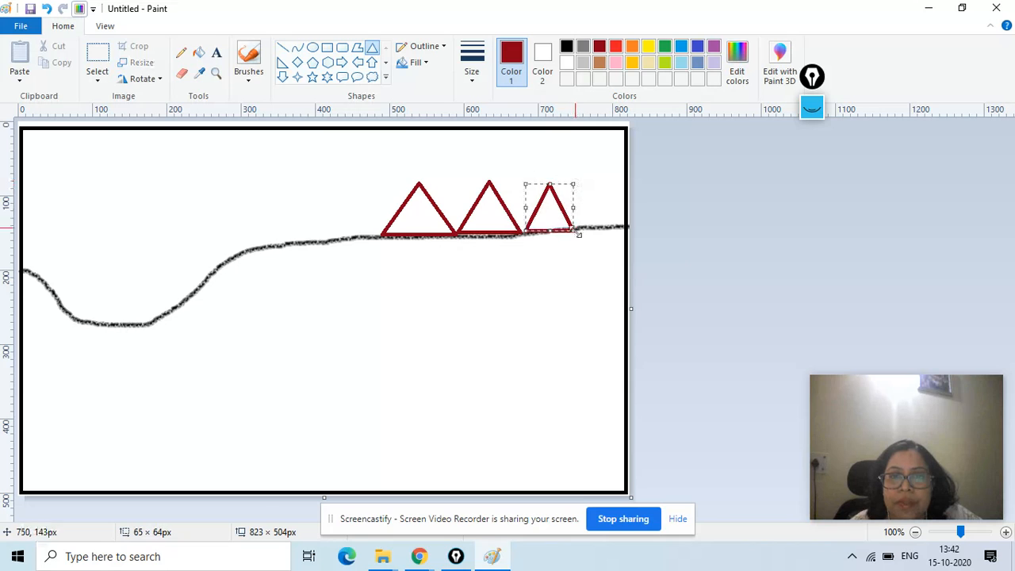
left_click(581, 225)
left_click_drag(571, 229, 626, 180)
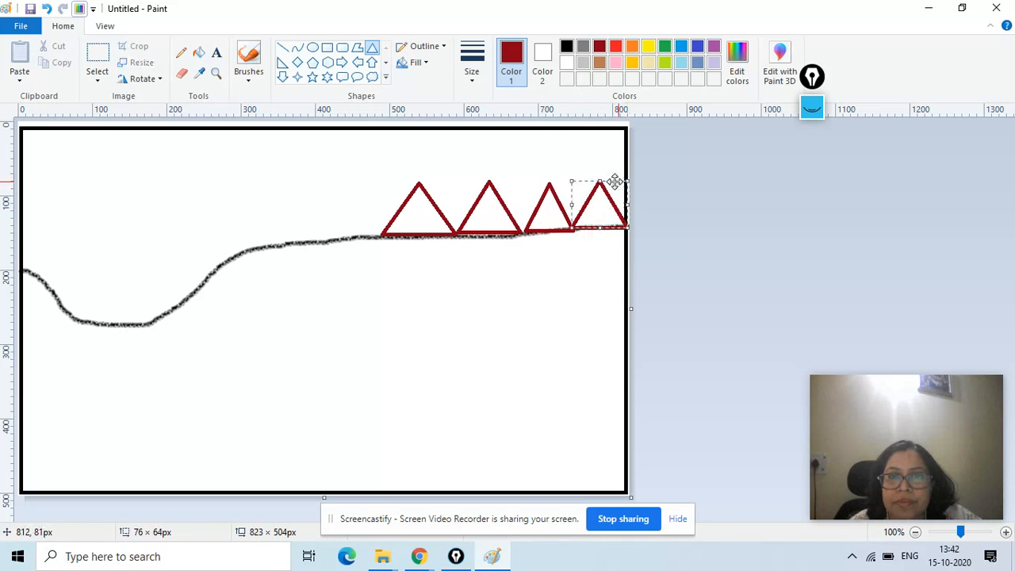
- Fill all four triangle mountains with brown
left_click(200, 53)
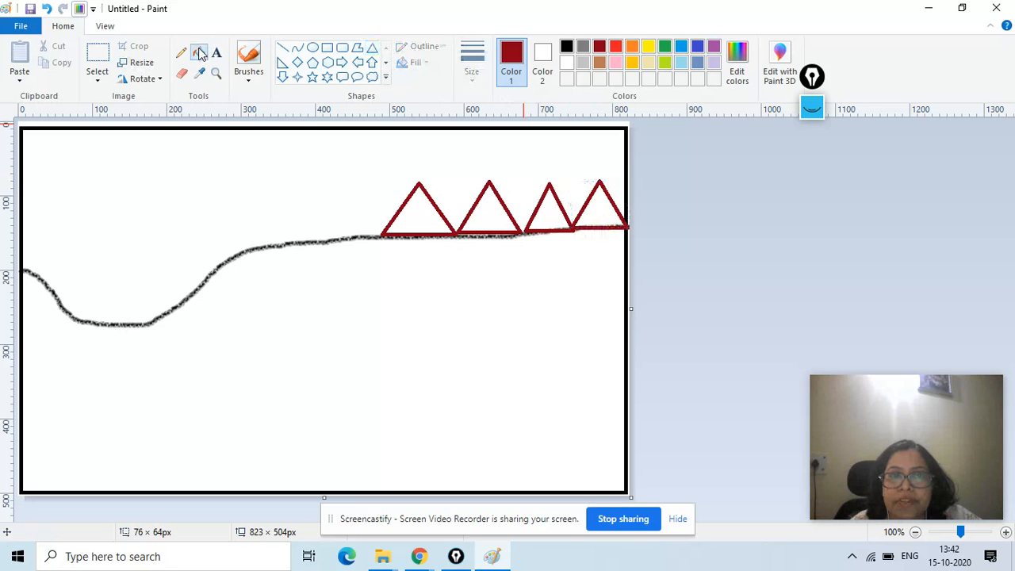
left_click(600, 63)
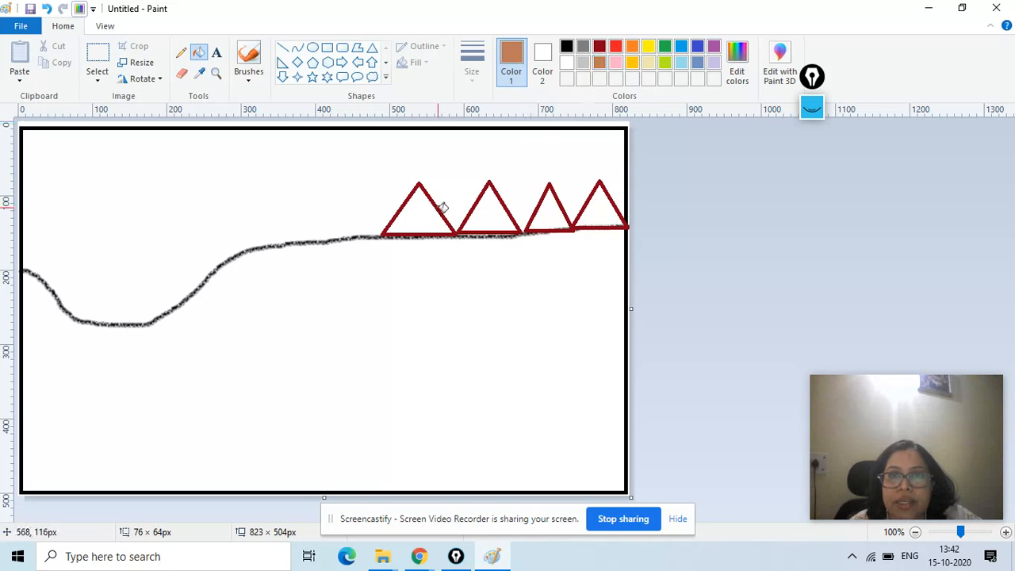
left_click(426, 218)
left_click(497, 221)
left_click(561, 221)
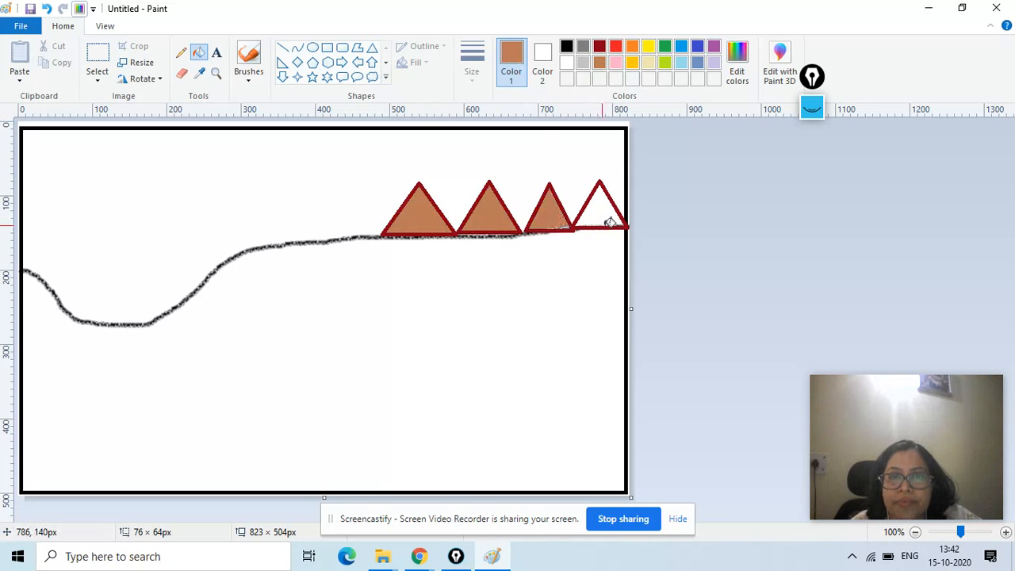
left_click(604, 211)
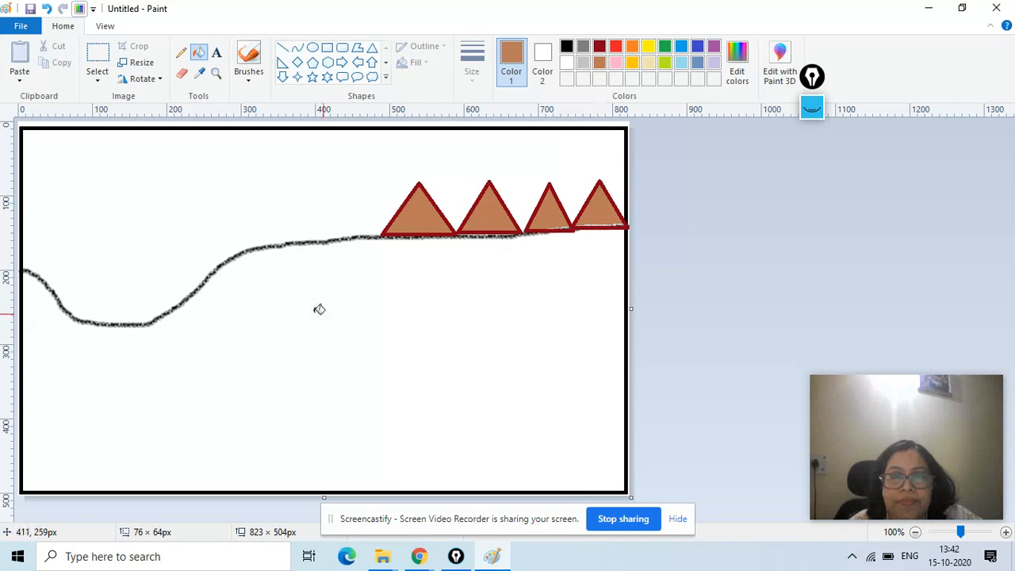
- Draw a yellow oval sun about 35 × 39 px above the leftmost mountain and fill it with yellow
left_click(315, 49)
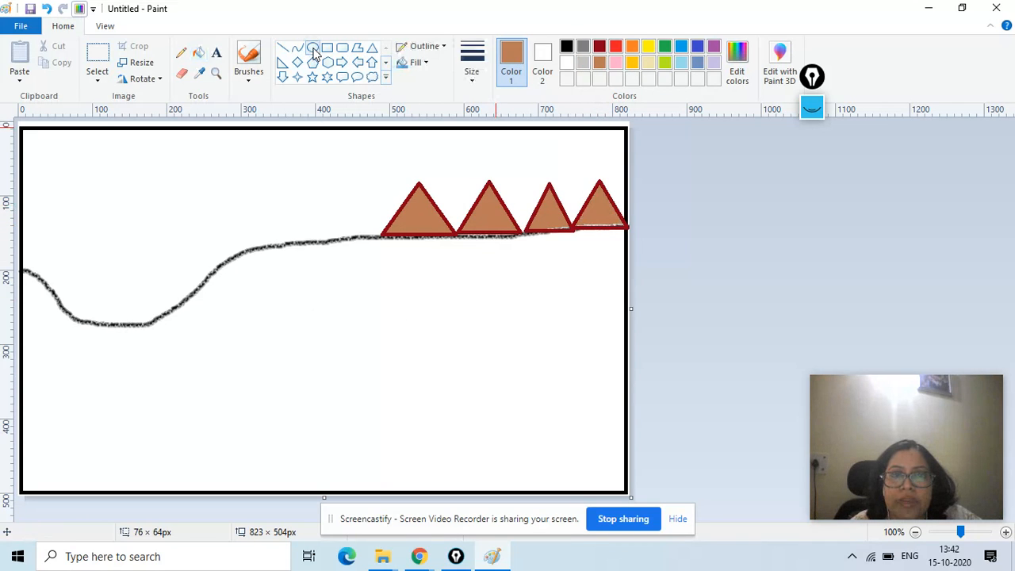
left_click(648, 47)
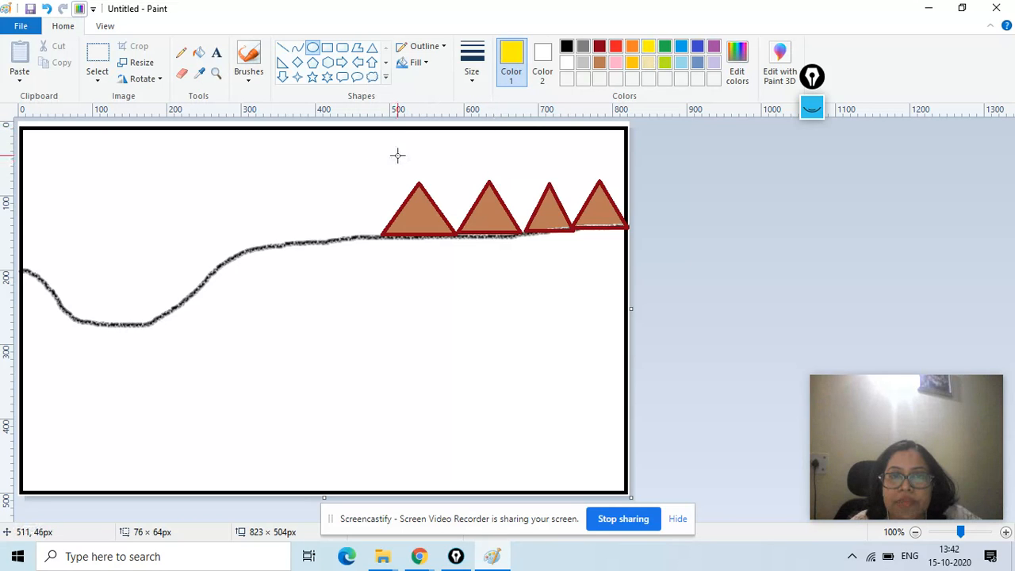
left_click_drag(384, 152, 411, 182)
left_click(198, 53)
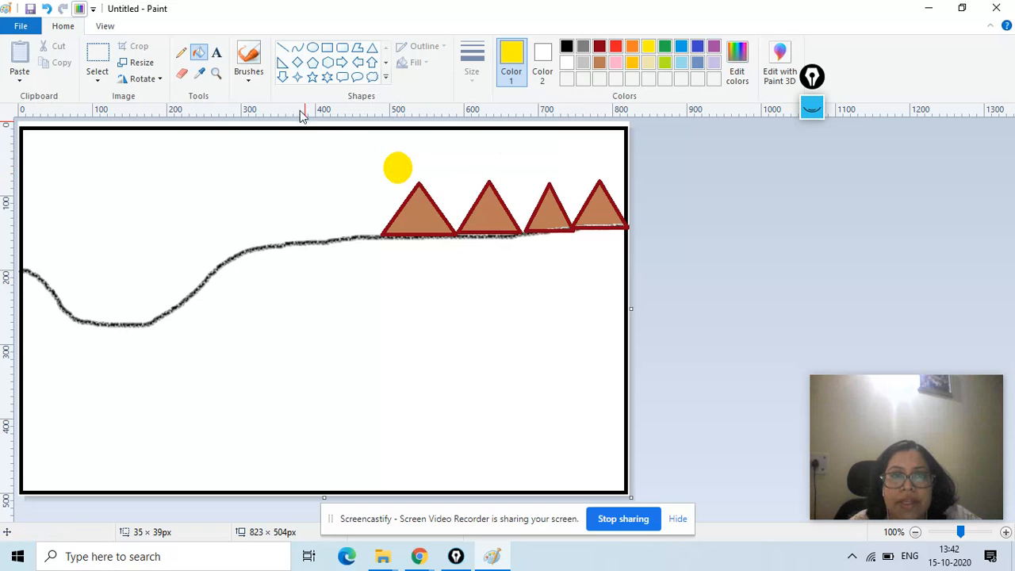
- Paint short yellow rays around the sun with the Oil brush at its thinnest size
left_click(255, 83)
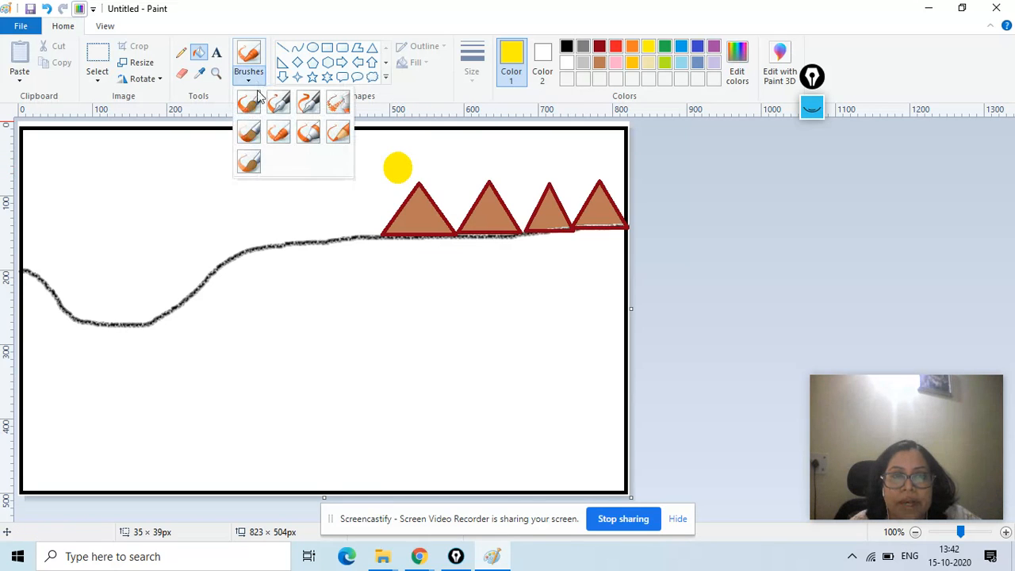
left_click(248, 141)
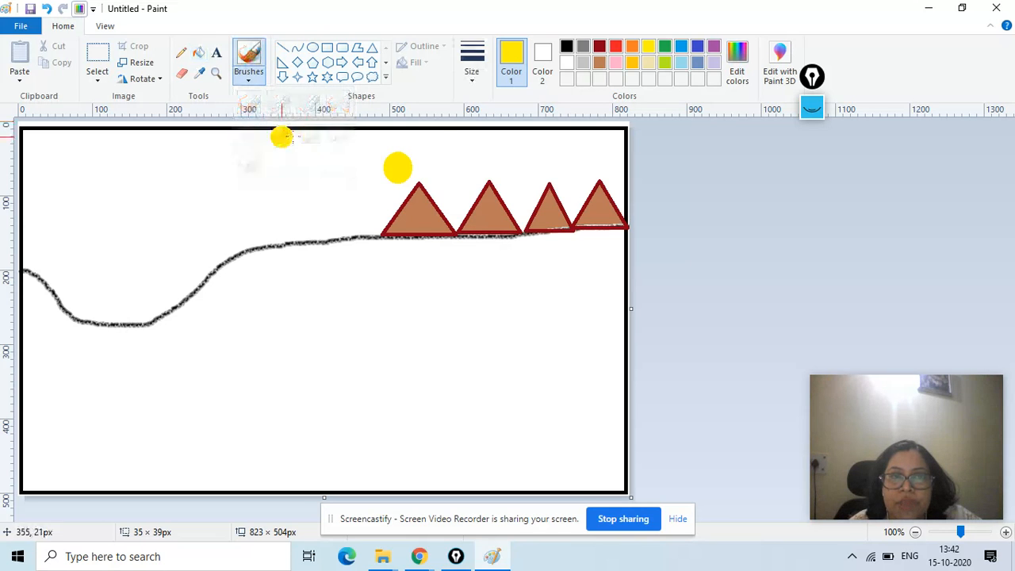
left_click(473, 79)
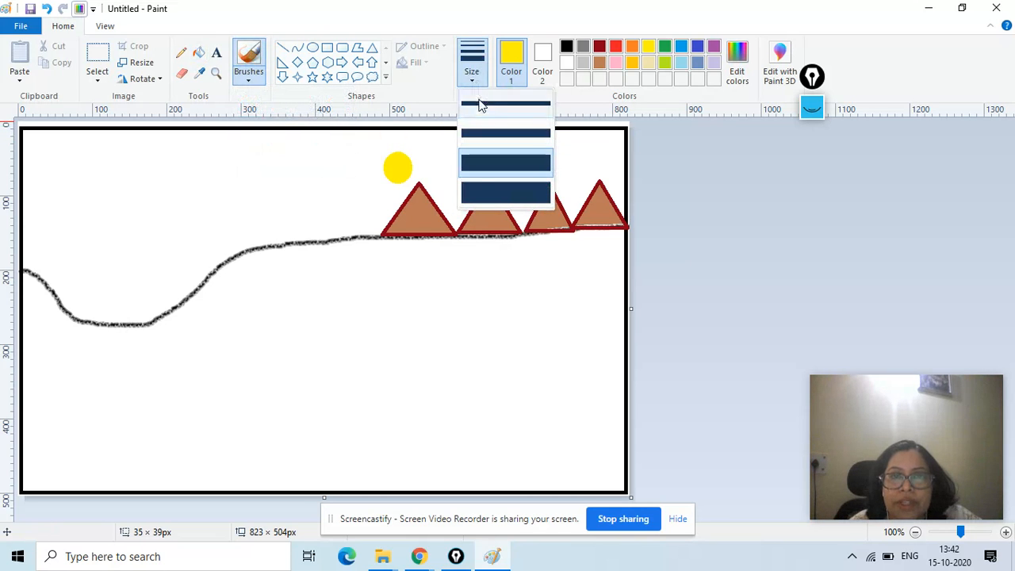
left_click(480, 107)
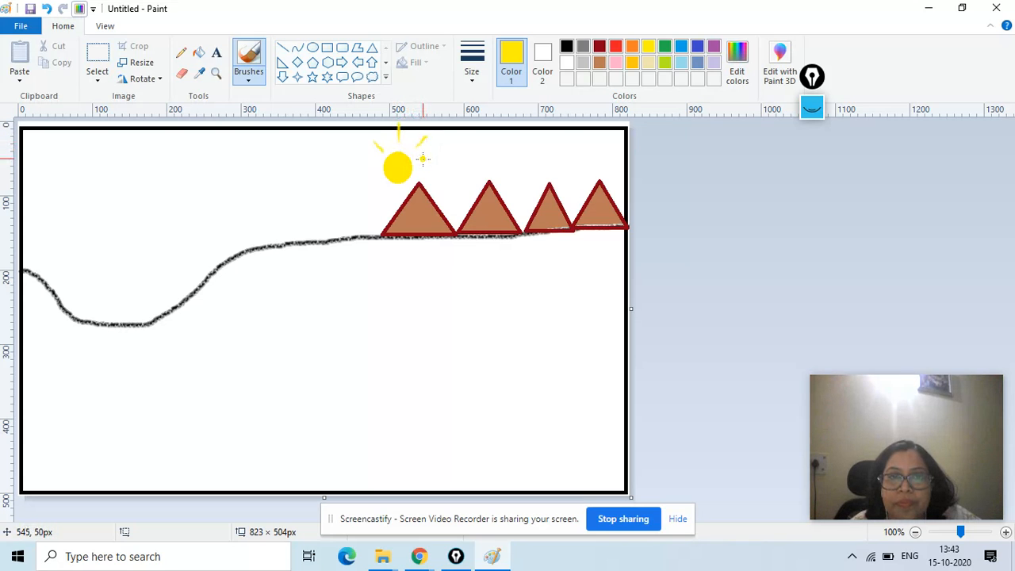
left_click_drag(372, 163, 355, 178)
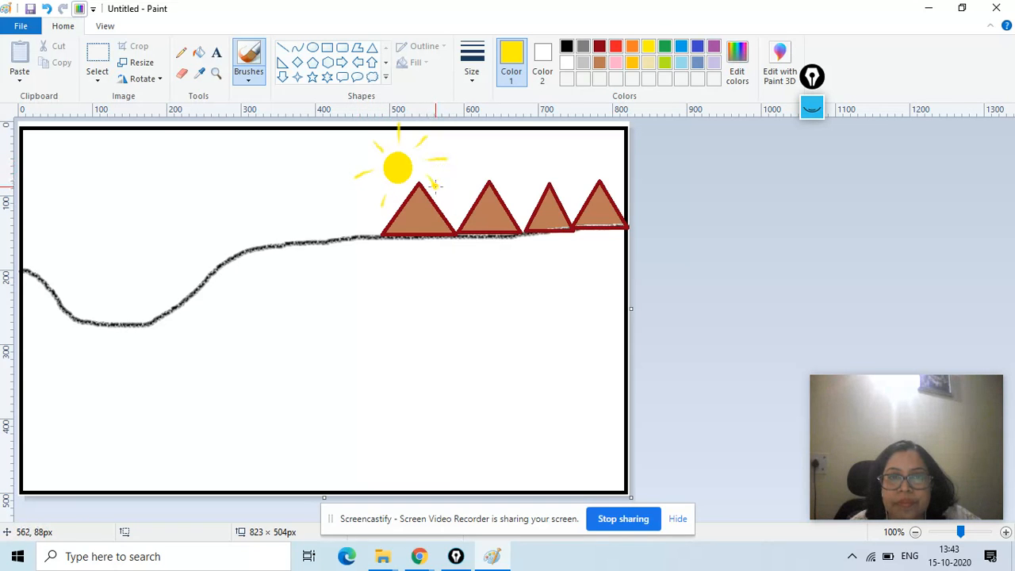
- Spray the sky above the ground line light turquoise with the Airbrush at its thickest size, leaving the area around the sun clear
left_click(250, 80)
left_click(340, 107)
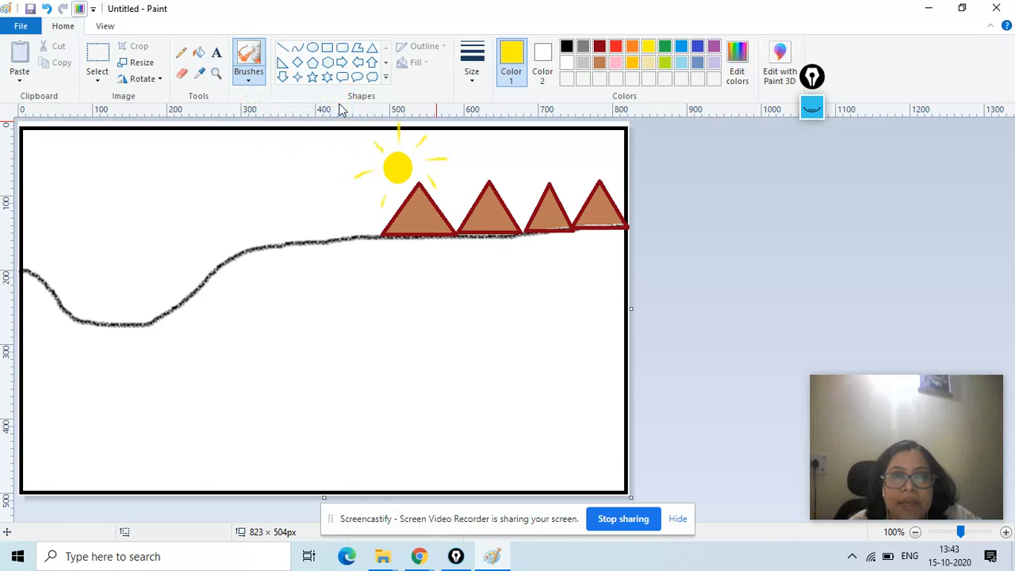
left_click(682, 63)
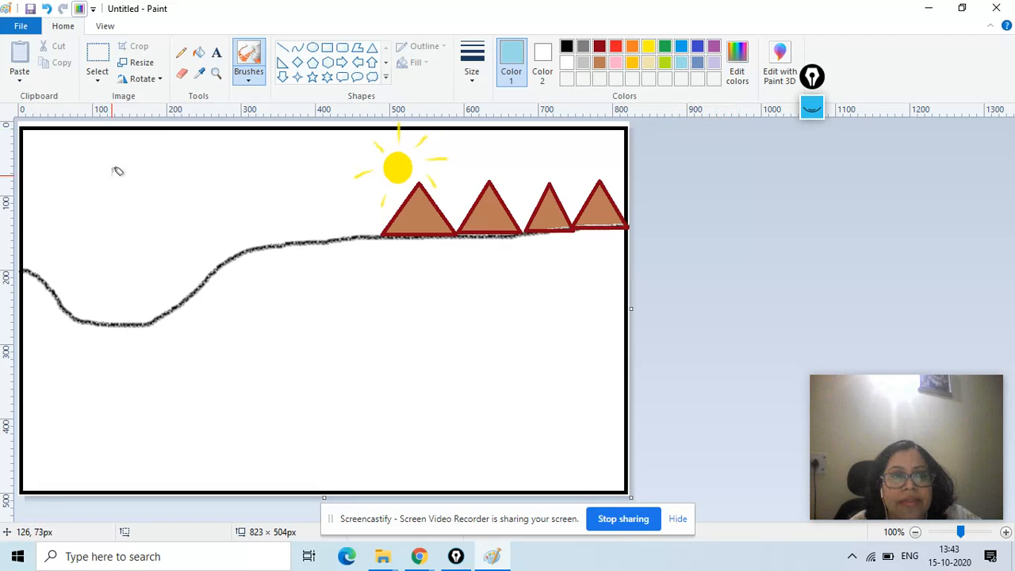
left_click(469, 78)
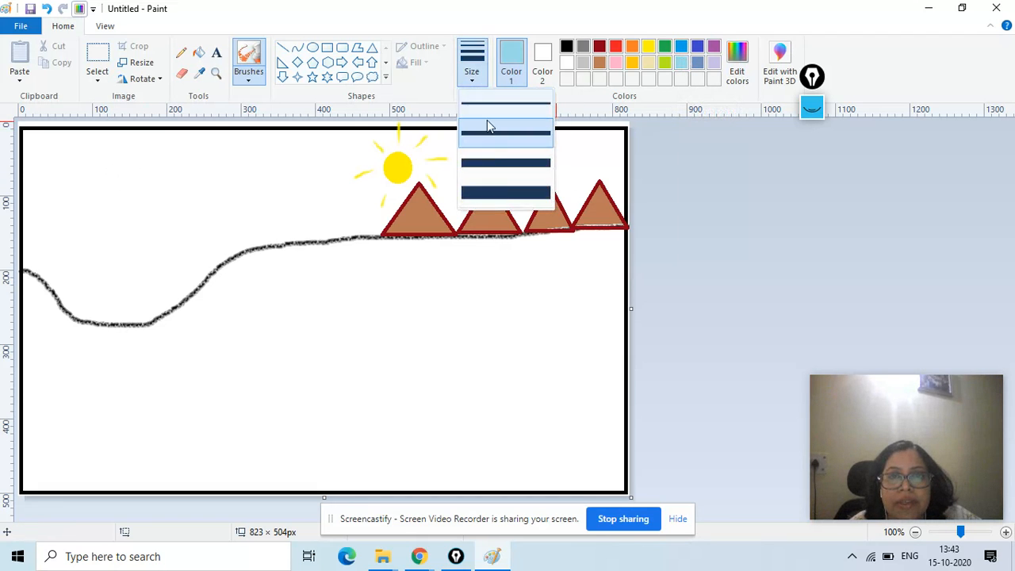
left_click(503, 195)
mouse_move(25, 141)
left_mouse_down()
mouse_move(356, 143)
mouse_move(71, 165)
mouse_move(157, 176)
mouse_move(83, 170)
mouse_move(159, 170)
mouse_move(46, 160)
mouse_move(111, 167)
mouse_move(37, 149)
mouse_move(38, 260)
mouse_move(126, 309)
mouse_move(173, 296)
mouse_move(96, 307)
mouse_move(75, 298)
mouse_move(55, 257)
mouse_move(131, 274)
mouse_move(103, 276)
mouse_move(124, 292)
mouse_move(92, 292)
mouse_move(164, 290)
mouse_move(116, 284)
mouse_move(40, 251)
mouse_move(176, 258)
mouse_move(42, 229)
mouse_move(103, 236)
mouse_move(64, 234)
mouse_move(62, 155)
mouse_move(62, 227)
mouse_move(52, 154)
mouse_move(57, 216)
mouse_move(87, 175)
mouse_move(83, 240)
mouse_move(87, 147)
mouse_move(98, 254)
mouse_move(109, 175)
mouse_move(110, 237)
mouse_move(120, 178)
mouse_move(130, 230)
mouse_move(143, 156)
mouse_move(143, 246)
mouse_move(141, 237)
mouse_move(151, 172)
mouse_move(158, 266)
mouse_move(176, 148)
mouse_move(180, 293)
mouse_move(192, 165)
mouse_move(211, 139)
mouse_move(208, 256)
mouse_move(189, 256)
mouse_move(233, 236)
mouse_move(372, 220)
mouse_move(283, 218)
left_mouse_up()
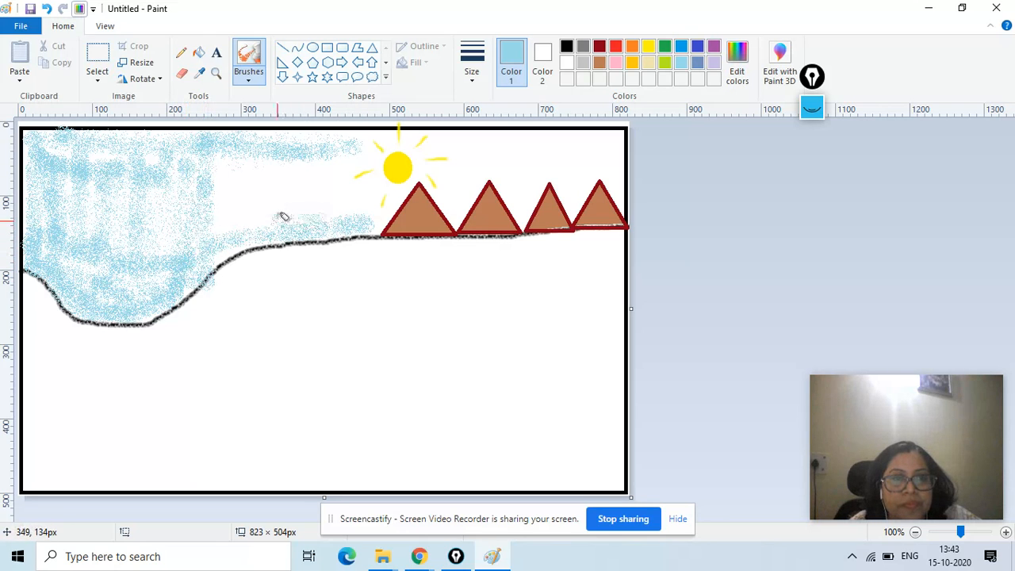
mouse_move(114, 248)
left_mouse_down()
mouse_move(238, 218)
mouse_move(357, 205)
mouse_move(231, 198)
mouse_move(352, 166)
mouse_move(226, 178)
mouse_move(270, 160)
mouse_move(341, 156)
mouse_move(381, 208)
mouse_move(285, 192)
mouse_move(315, 148)
mouse_move(354, 131)
mouse_move(581, 144)
mouse_move(459, 167)
mouse_move(481, 138)
mouse_move(516, 142)
mouse_move(467, 153)
mouse_move(614, 137)
mouse_move(521, 176)
mouse_move(523, 202)
mouse_move(508, 180)
mouse_move(536, 171)
mouse_move(539, 193)
mouse_move(561, 162)
mouse_move(572, 201)
mouse_move(585, 163)
mouse_move(610, 149)
mouse_move(592, 195)
mouse_move(604, 154)
mouse_move(624, 194)
mouse_move(622, 140)
left_mouse_up()
mouse_move(493, 163)
left_mouse_down()
mouse_move(459, 212)
mouse_move(452, 190)
mouse_move(463, 166)
mouse_move(481, 170)
left_mouse_up()
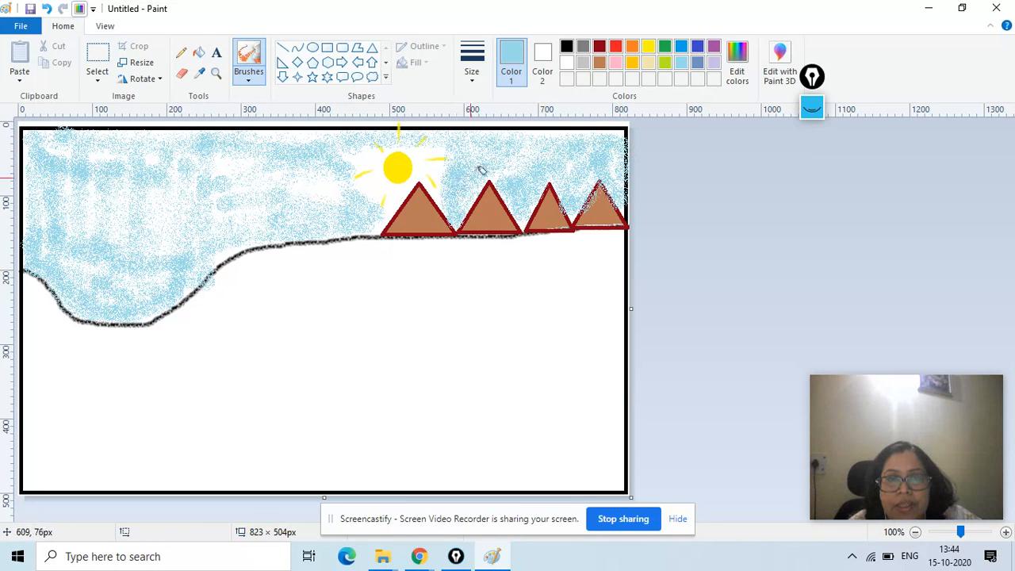
- Outline two clouds in the sky on either side of the sun with the Pencil and fill them with turquoise
left_click(182, 54)
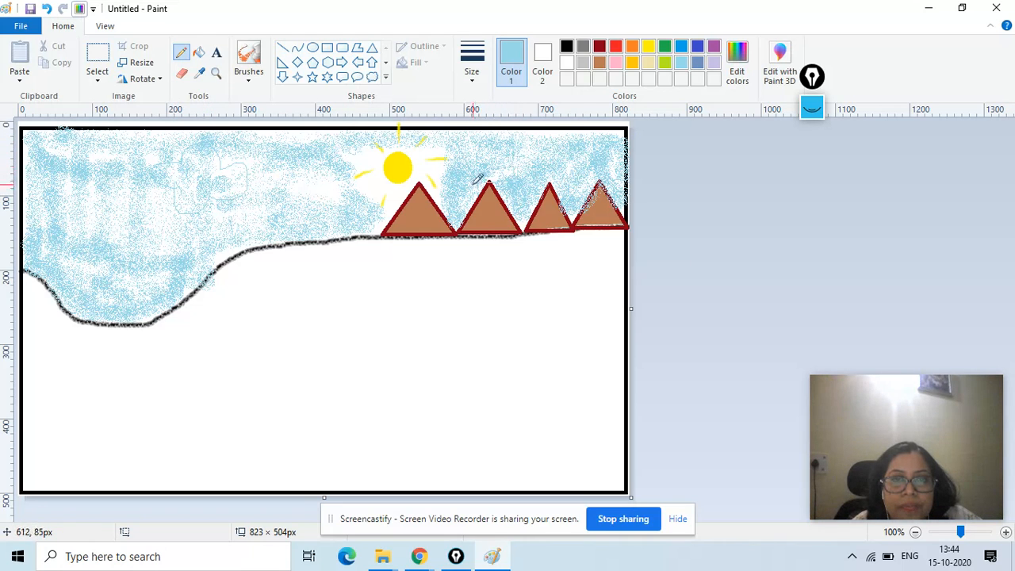
left_click(201, 50)
left_click(682, 47)
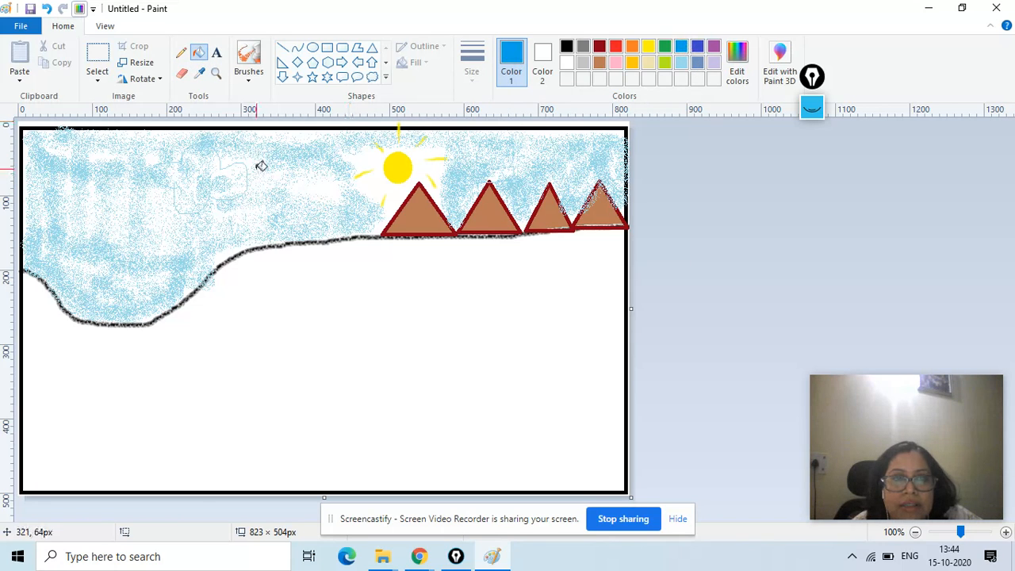
left_click(200, 168)
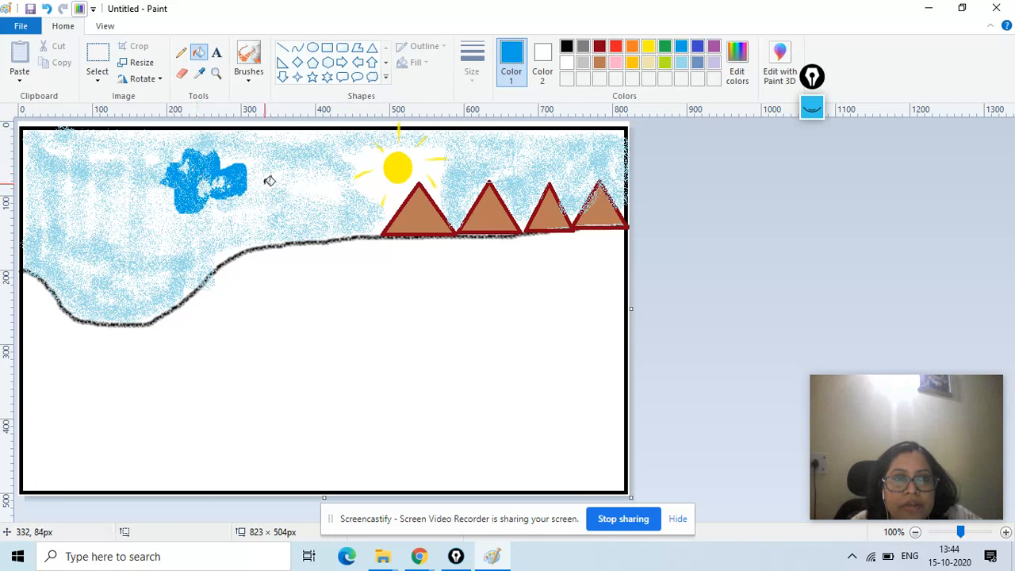
left_click(504, 157)
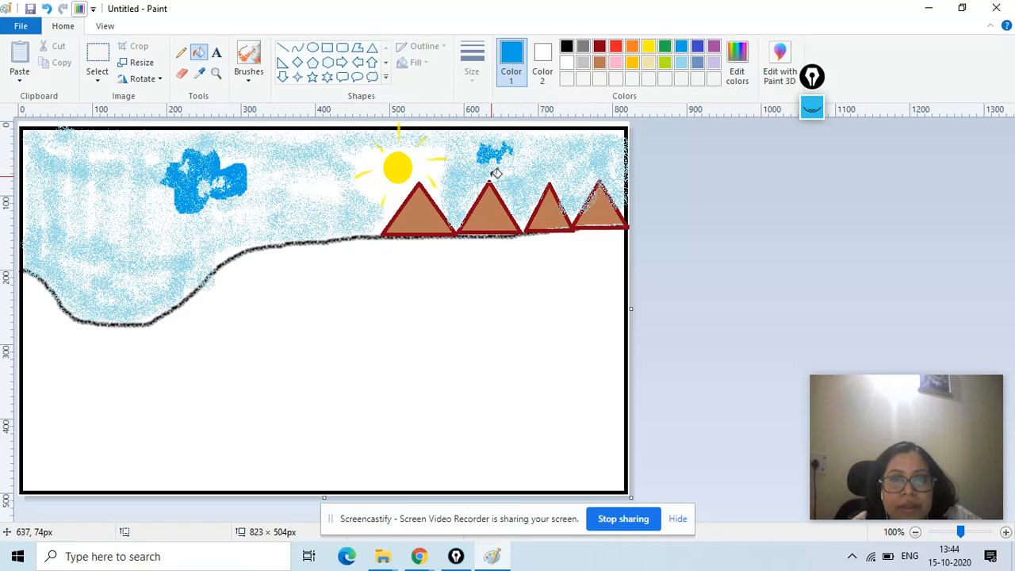
left_click(492, 165)
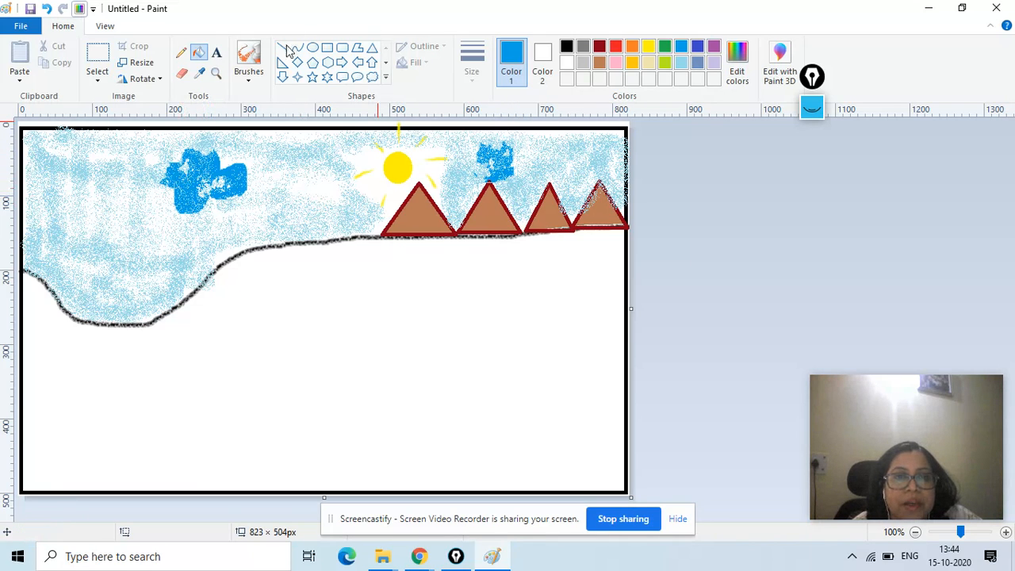
- Paint four small black birds in the sky between the clouds with the Watercolor brush at its thinnest size
left_click(249, 82)
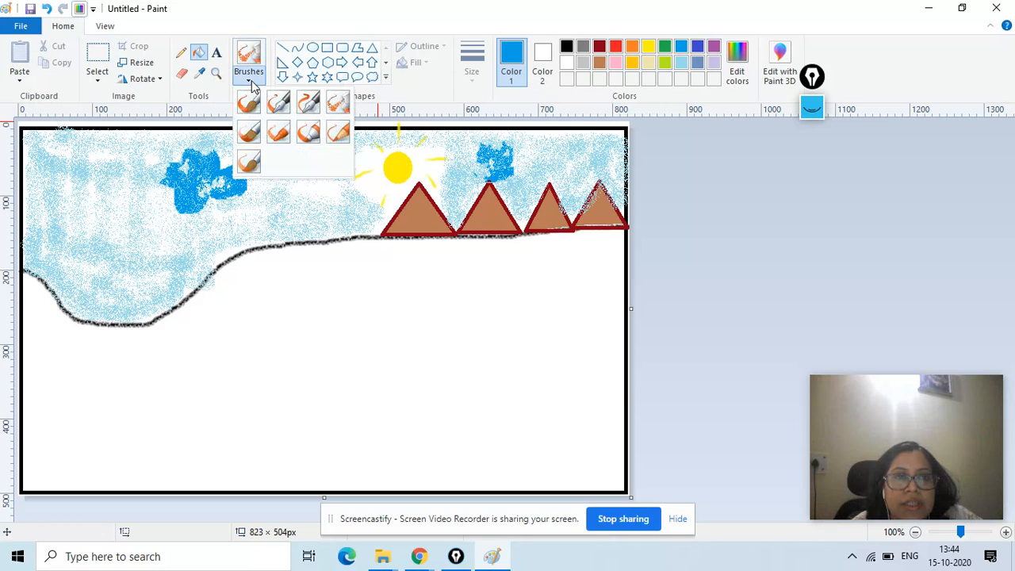
left_click(250, 165)
left_click(476, 79)
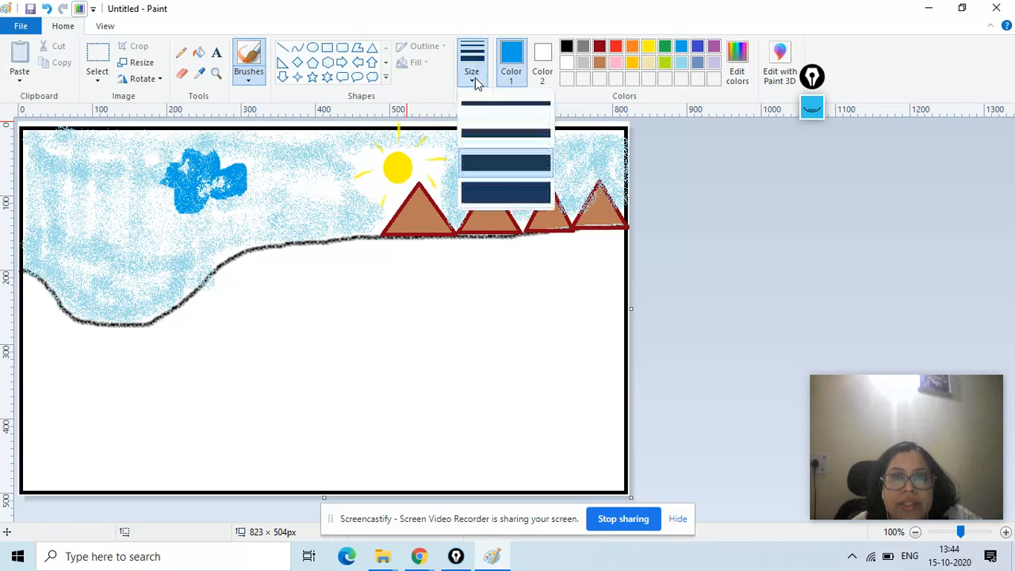
left_click(484, 113)
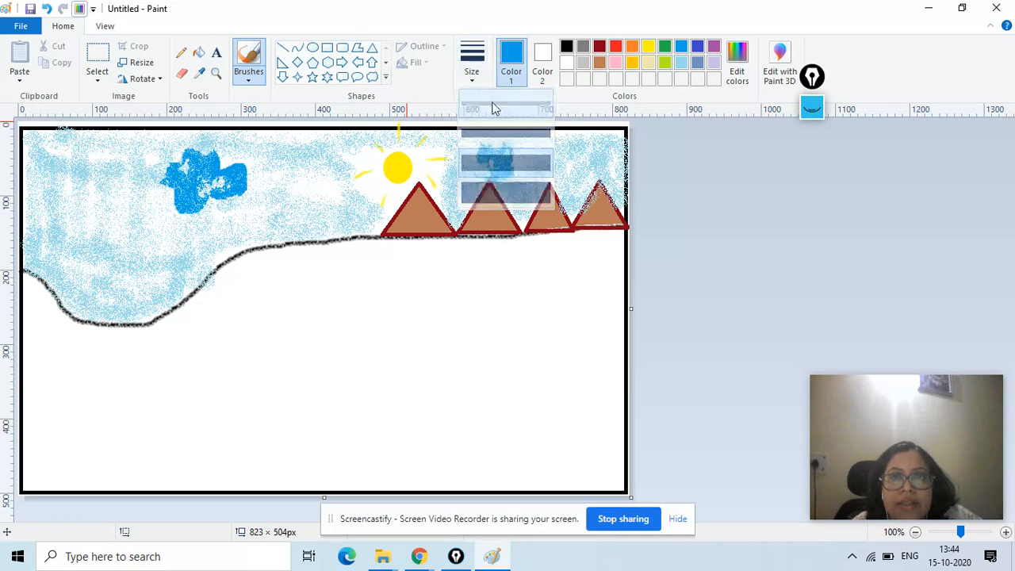
left_click(565, 48)
left_click_drag(280, 174, 288, 175)
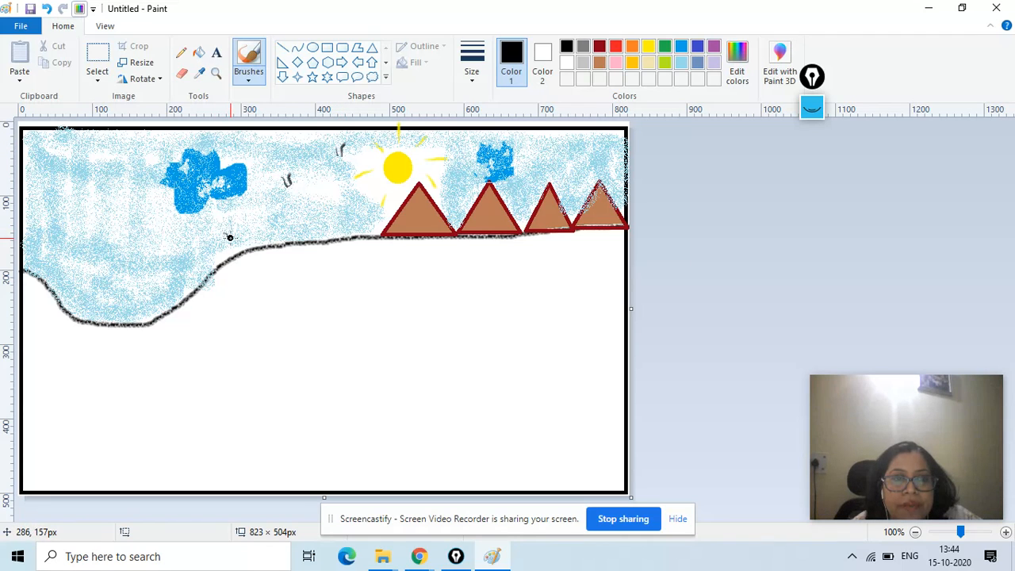
left_click_drag(271, 231, 288, 208)
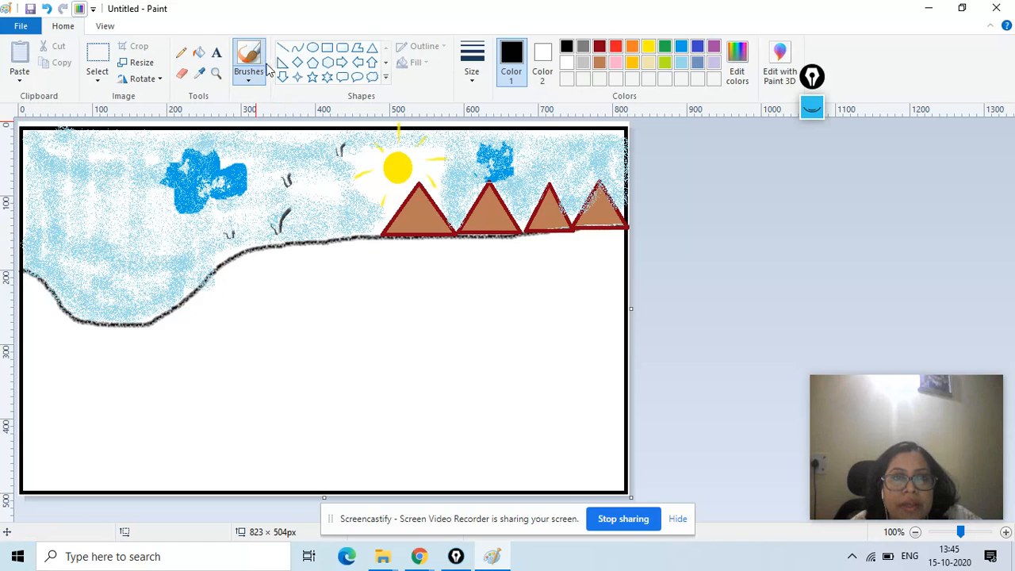
- Paint two wavy light turquoise river banks from the foot of the mountains to the lower border with the Oil brush
left_click(250, 81)
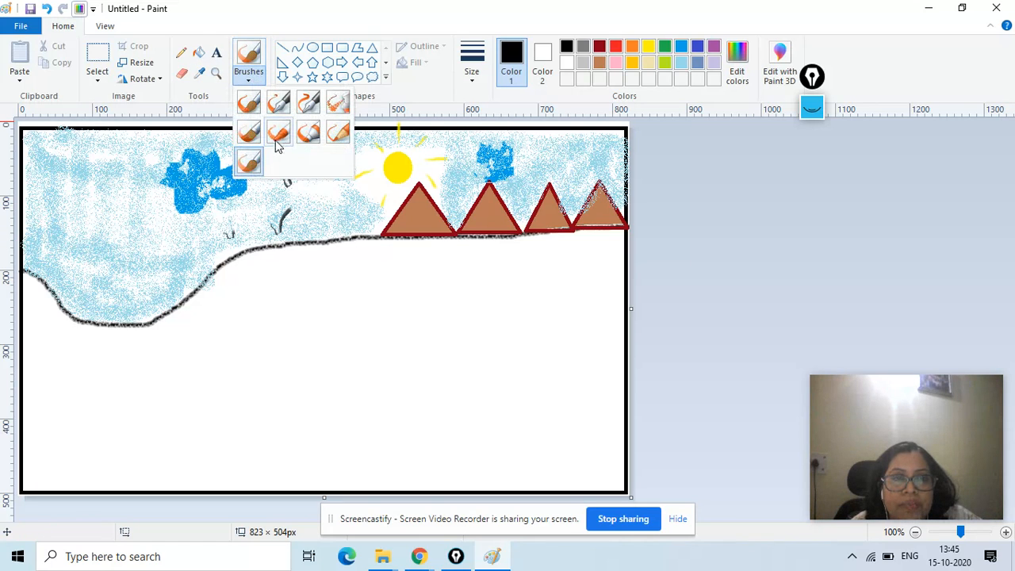
left_click(248, 132)
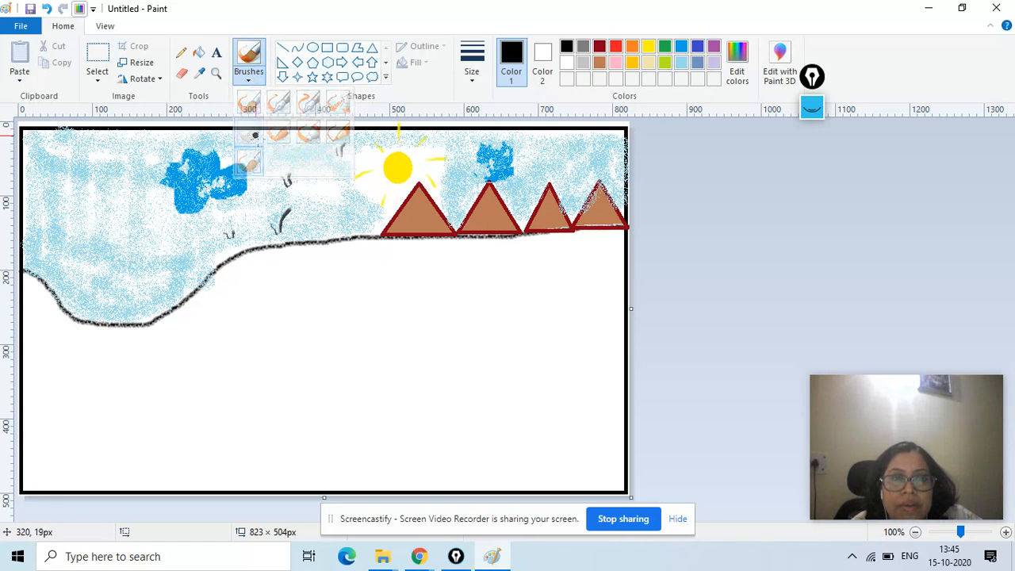
left_click(682, 65)
mouse_move(420, 242)
left_mouse_down()
mouse_move(334, 298)
mouse_move(298, 403)
mouse_move(248, 431)
mouse_move(215, 493)
left_mouse_up()
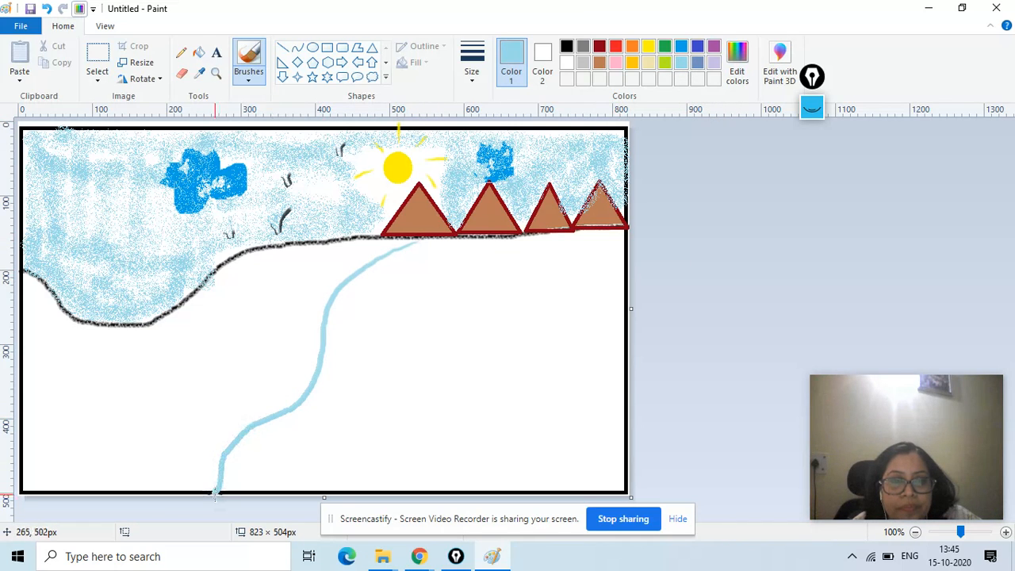
mouse_move(456, 246)
left_mouse_down()
mouse_move(436, 292)
mouse_move(435, 401)
mouse_move(409, 433)
mouse_move(404, 479)
left_mouse_up()
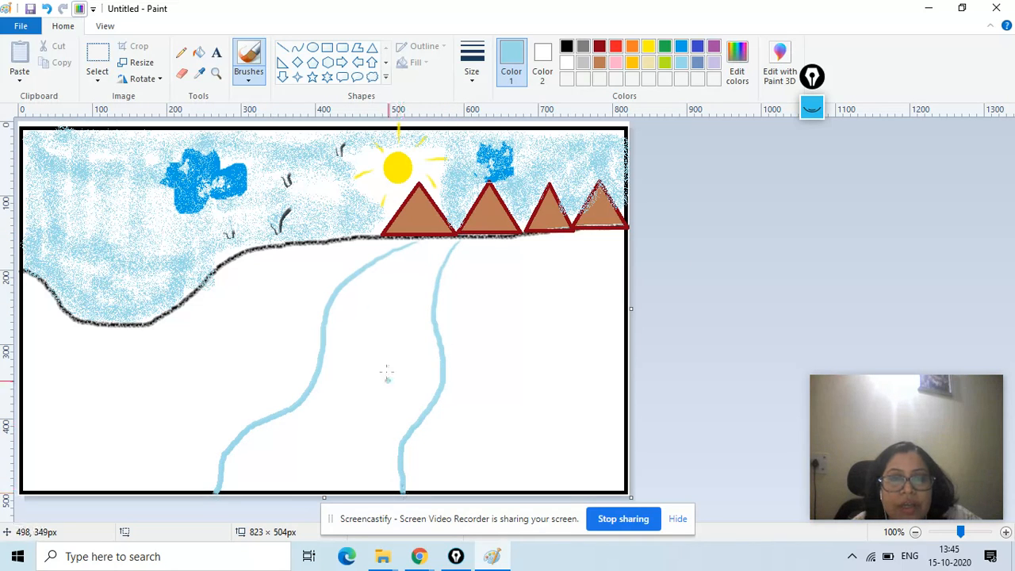
- Fill the river area between the two banks with turquoise
left_click(198, 53)
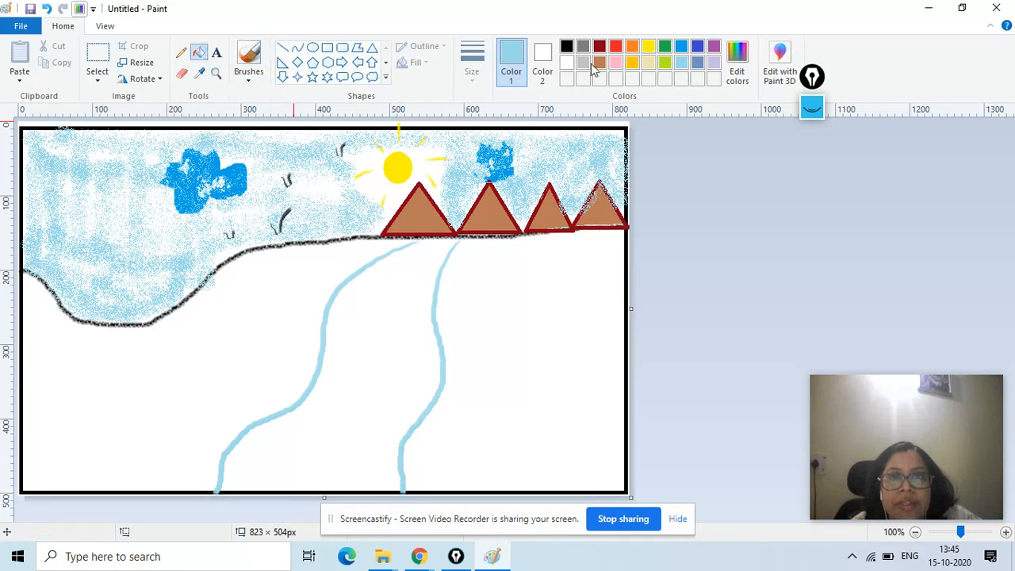
left_click(681, 46)
left_click(401, 317)
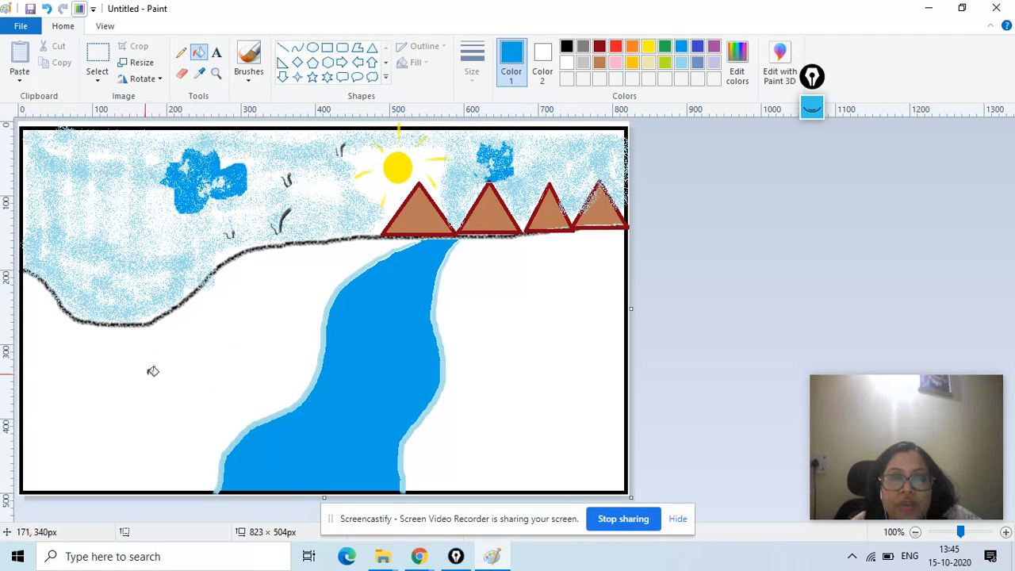
- Fill the land on both sides of the river with lime green
left_click(666, 62)
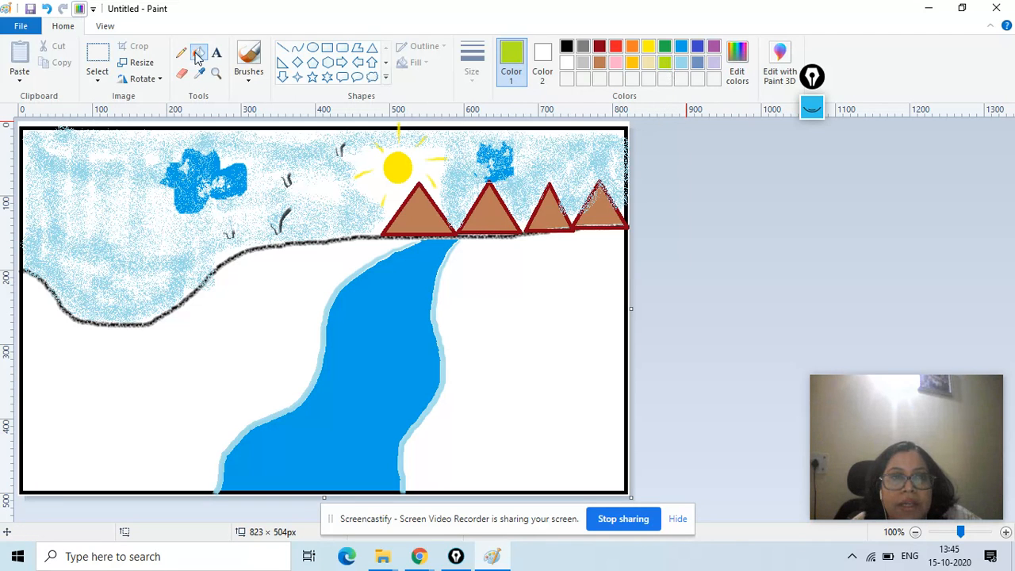
left_click(196, 347)
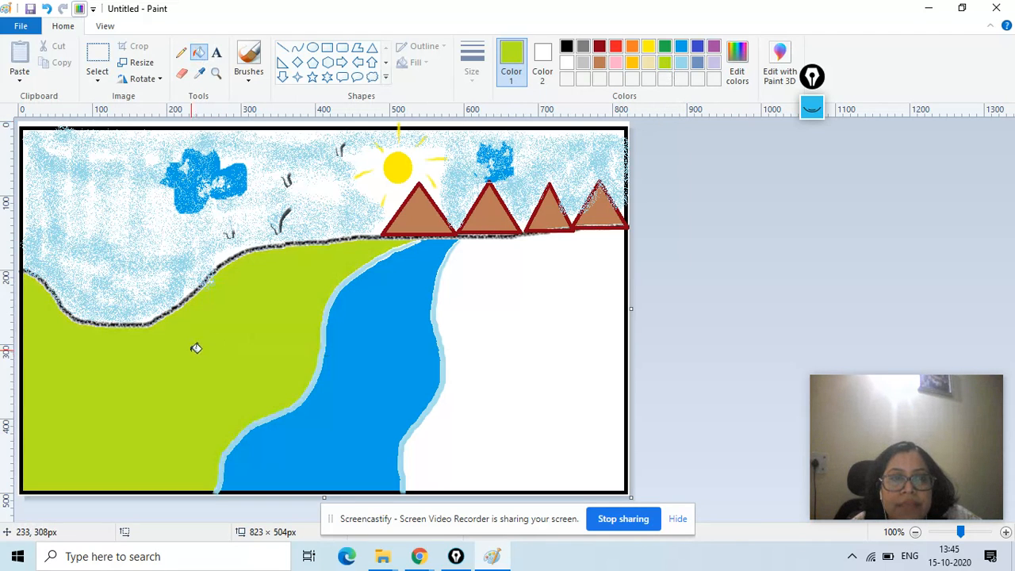
left_click(572, 388)
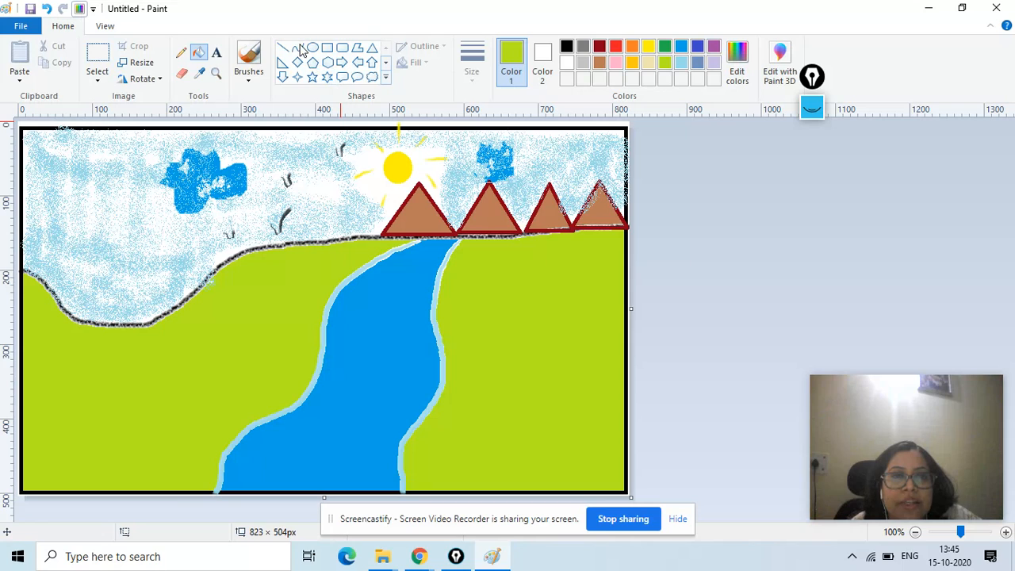
- Handwrite the title "Scenery" in black in the sky beside the larger cloud with Calligraphy brush 1
left_click(251, 76)
left_click(275, 107)
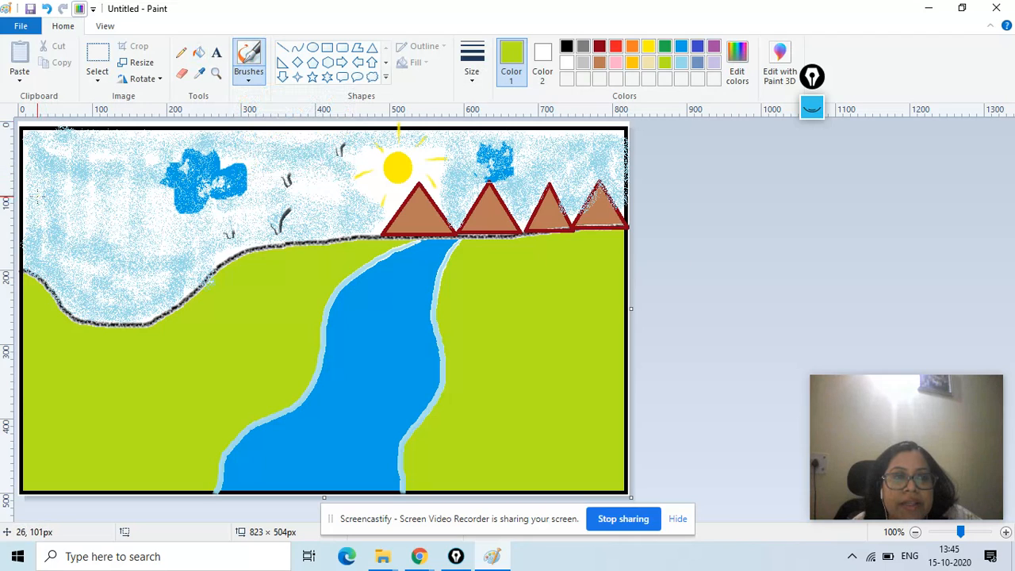
left_click(567, 46)
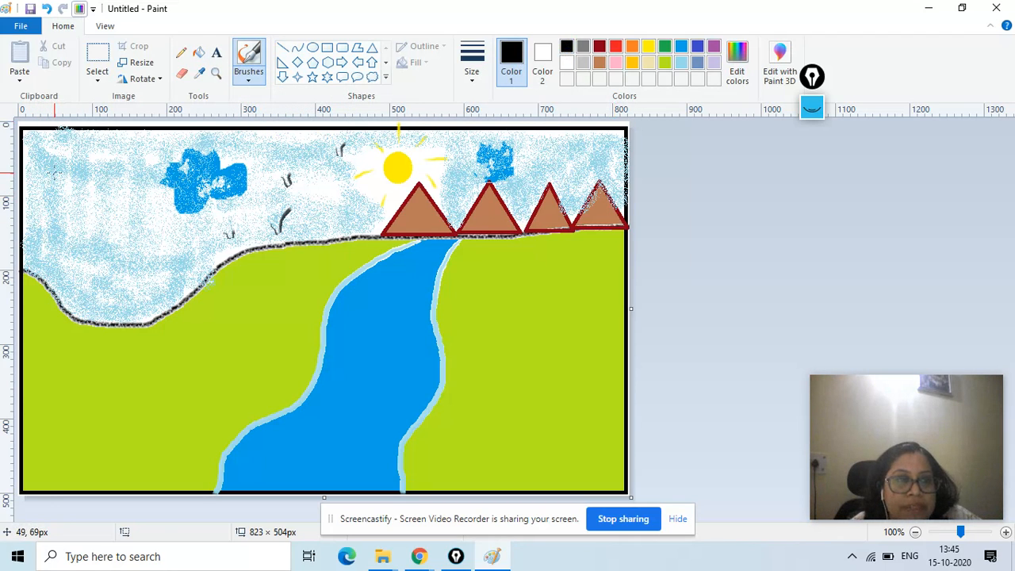
mouse_move(52, 172)
left_mouse_down()
mouse_move(60, 203)
mouse_move(44, 203)
mouse_move(67, 195)
mouse_move(91, 212)
left_mouse_up()
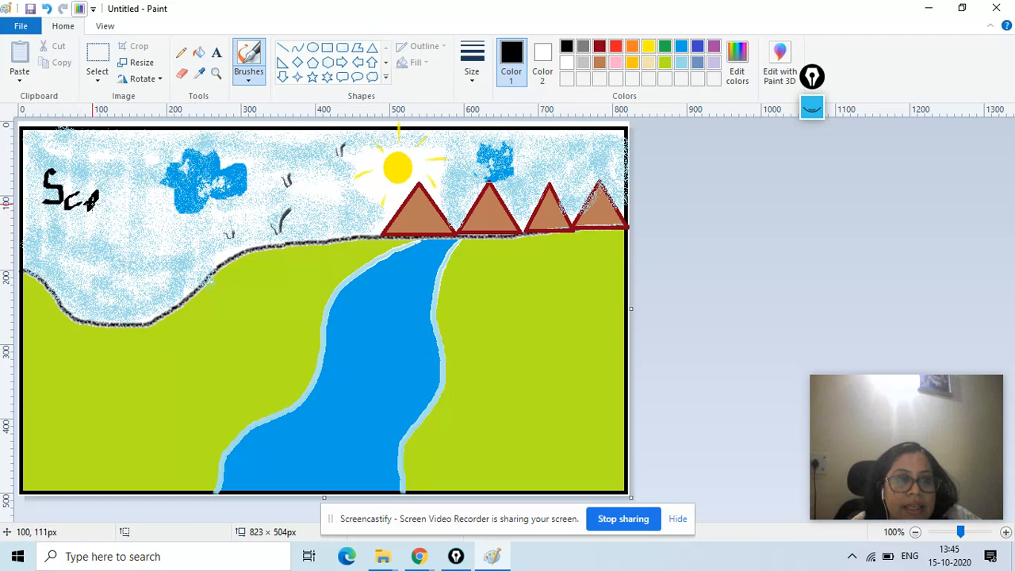
mouse_move(107, 215)
left_mouse_down()
mouse_move(136, 222)
mouse_move(124, 205)
mouse_move(134, 200)
mouse_move(132, 210)
mouse_move(125, 205)
mouse_move(137, 218)
mouse_move(144, 198)
mouse_move(145, 215)
mouse_move(148, 196)
mouse_move(162, 219)
mouse_move(164, 208)
mouse_move(149, 235)
left_mouse_up()
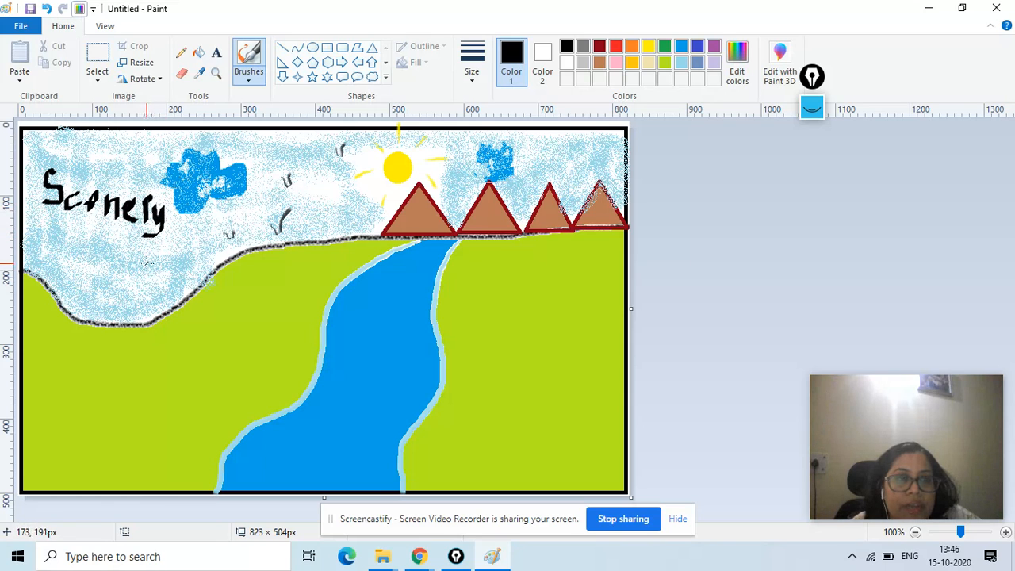
- Draw a red curve about 132 px wide below the "Scenery" title and bend its middle downward
left_click(296, 47)
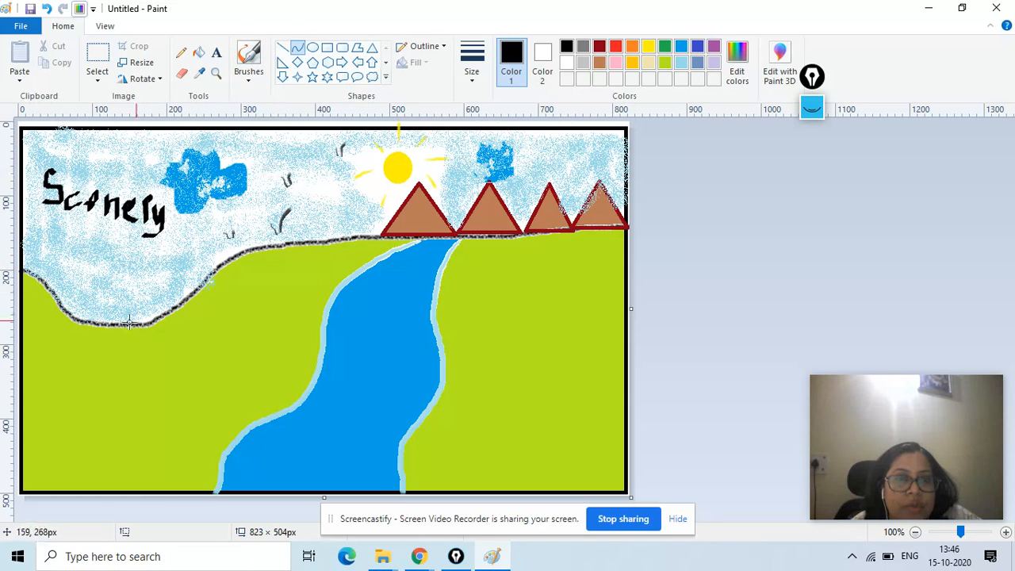
left_click(632, 48)
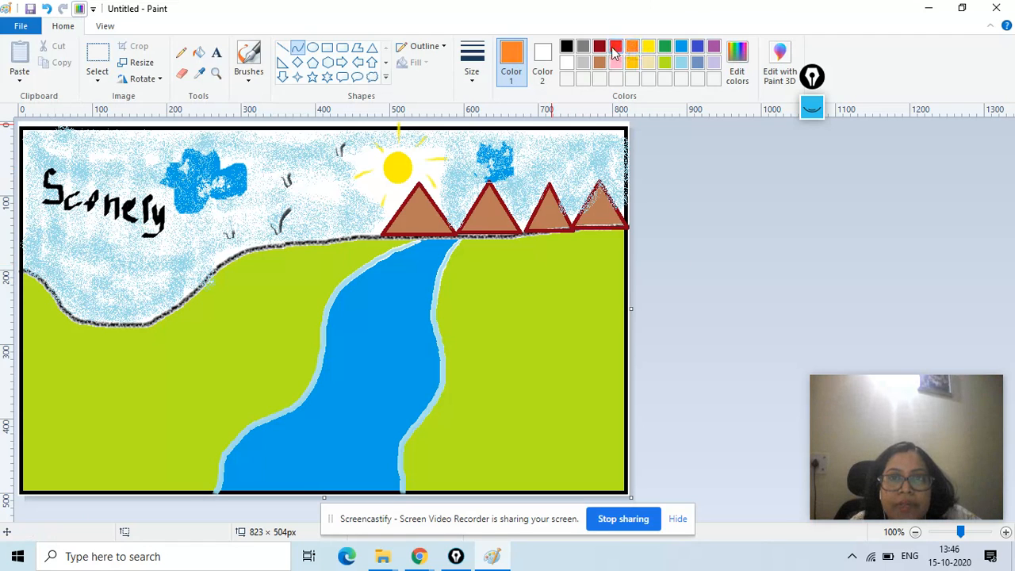
left_click(615, 47)
left_click_drag(63, 252, 164, 253)
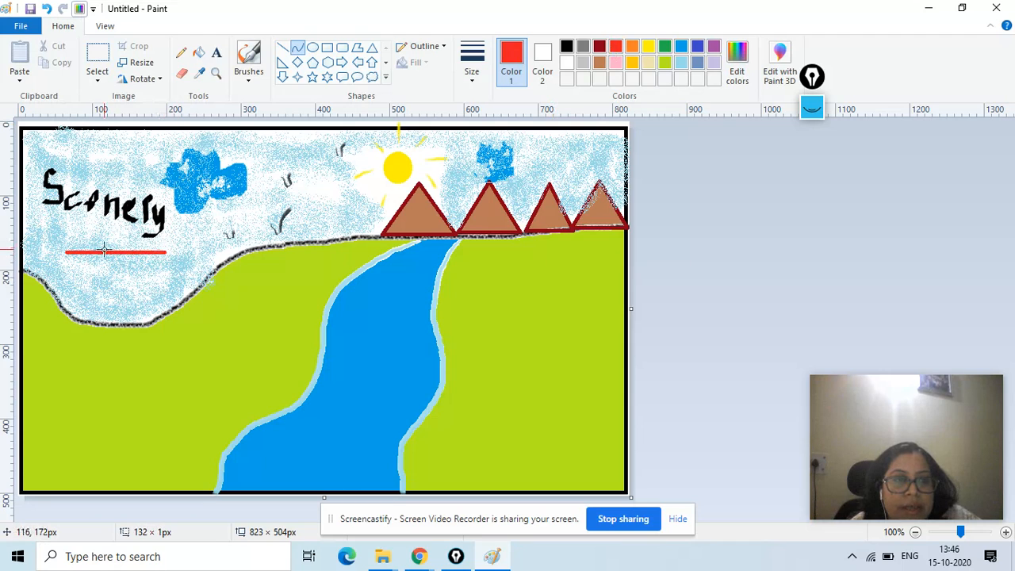
left_click_drag(99, 253, 117, 299)
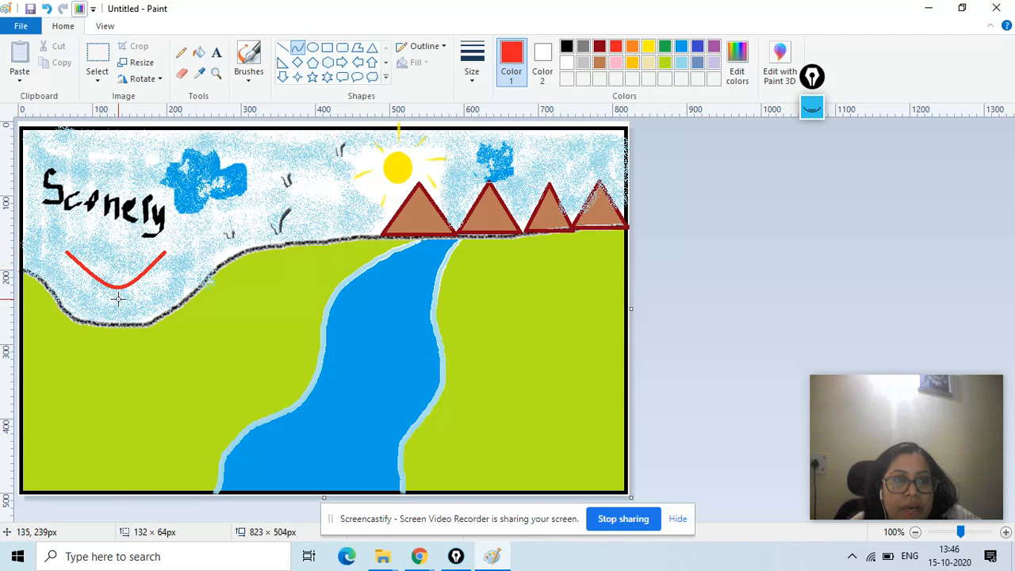